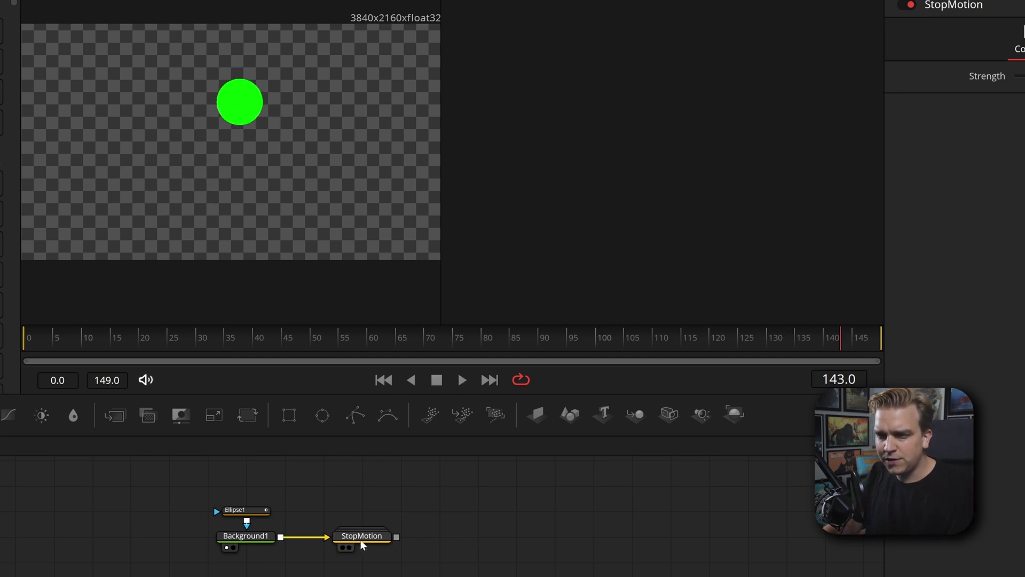
- Replay the comp and show the StopMotion node's result in the second viewer
key(space)
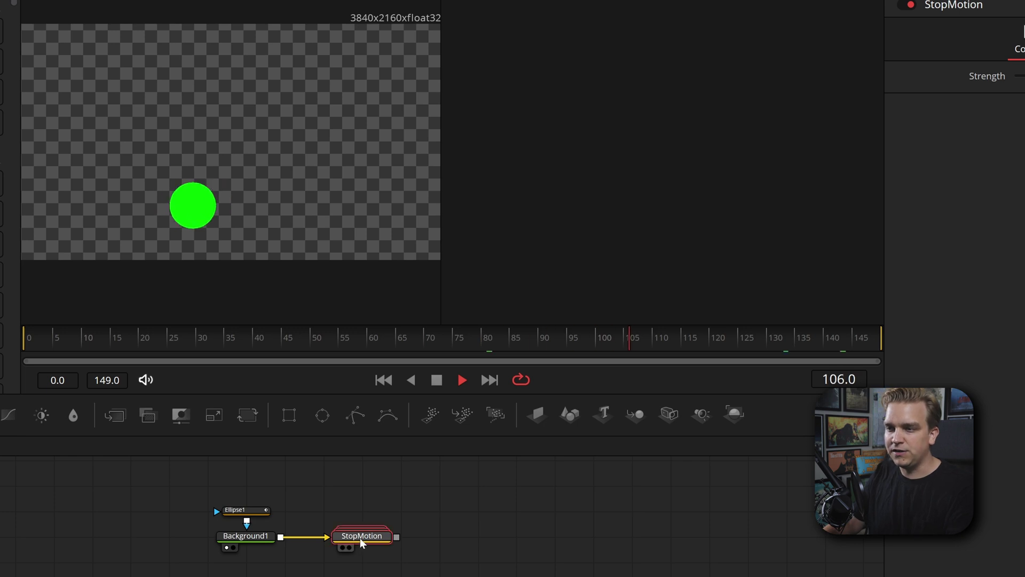
key(2)
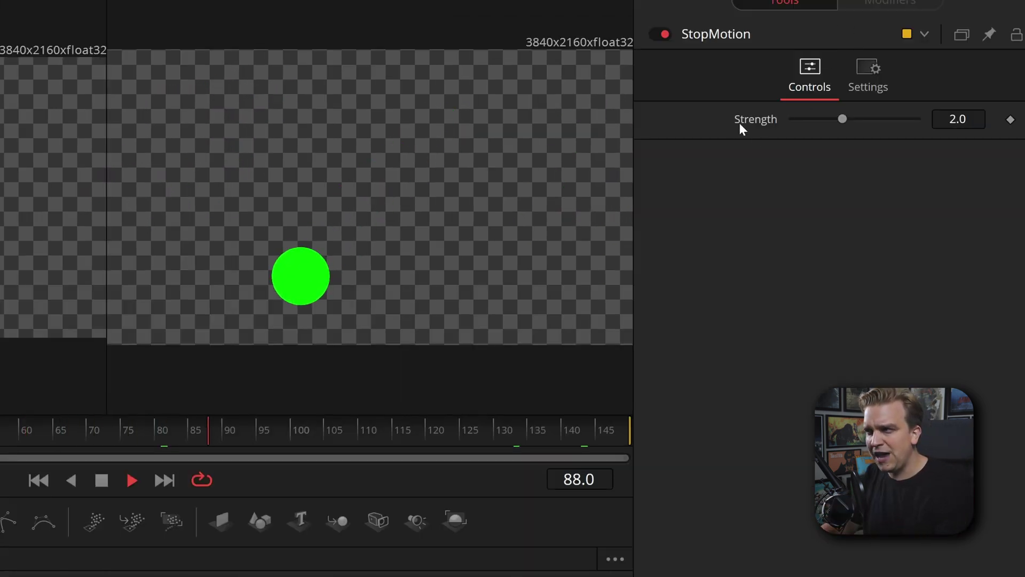
- Raise StopMotion's Strength to 3, then to 10
click(958, 118)
text(3)
key(Return)
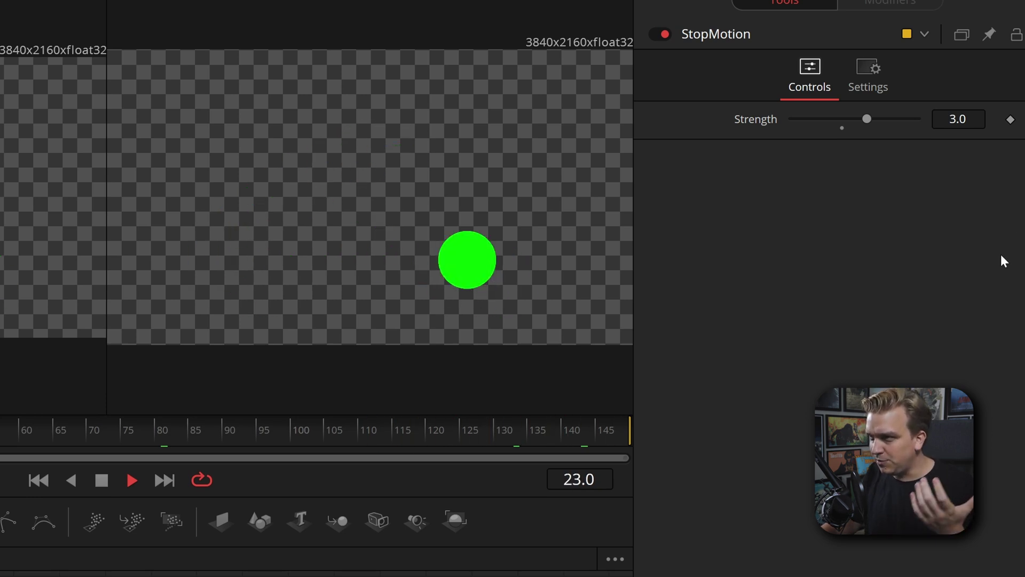
click(959, 118)
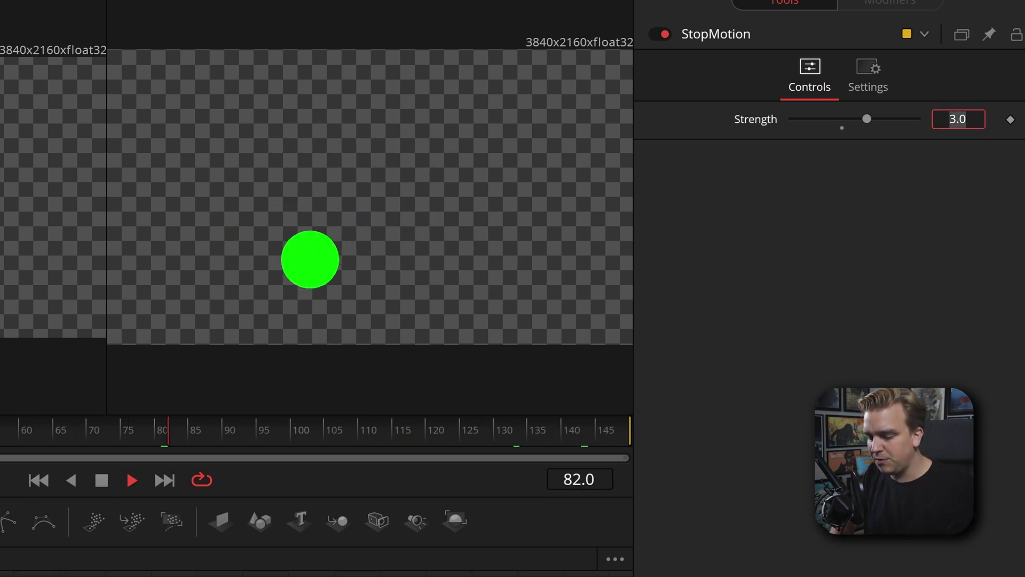
text(10)
key(Return)
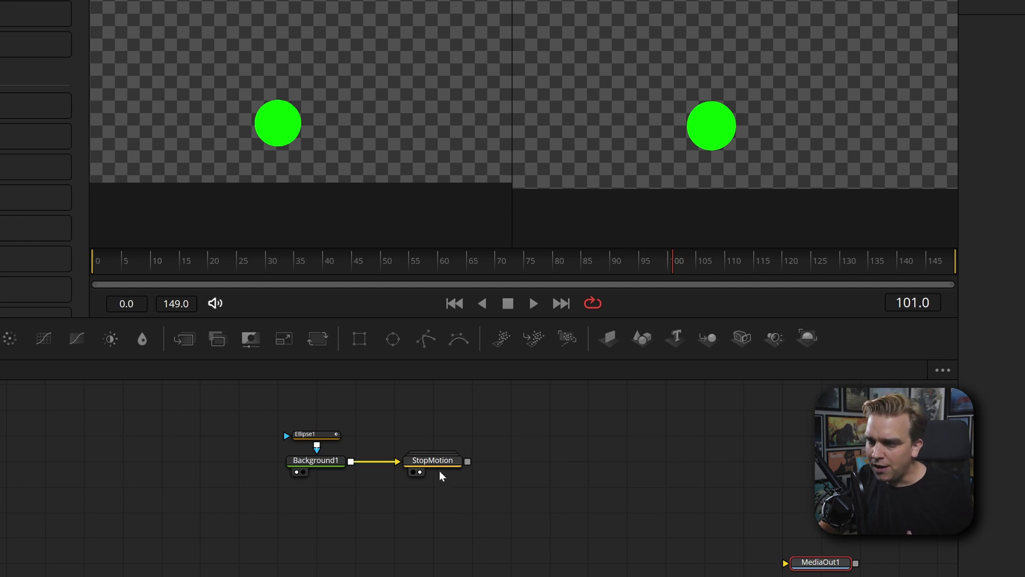
- Add a Time Stretcher node via the tool search and place TimeStretcher2 level with Background1
scroll(448, 531, up, 3)
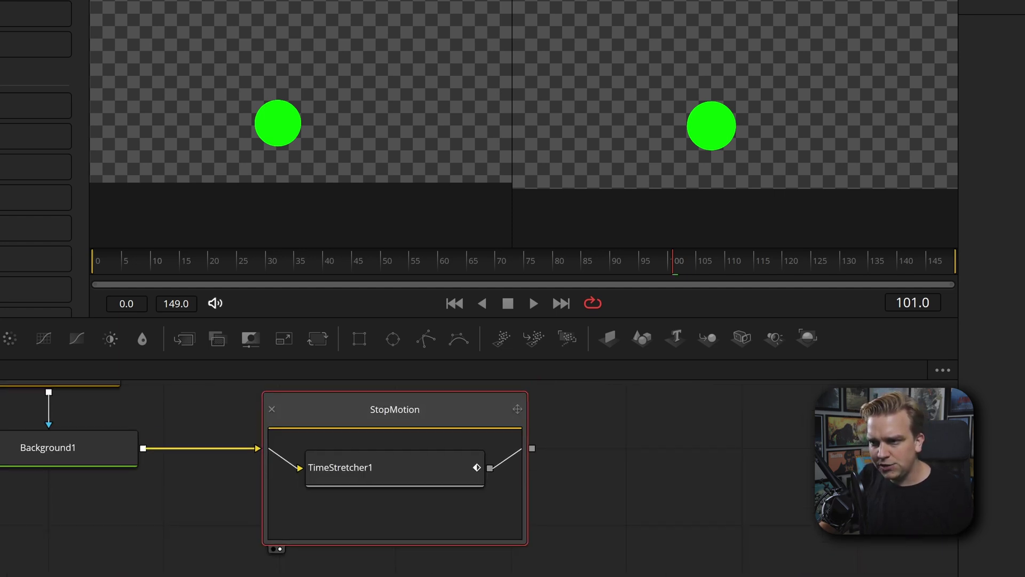
scroll(648, 510, down, 2)
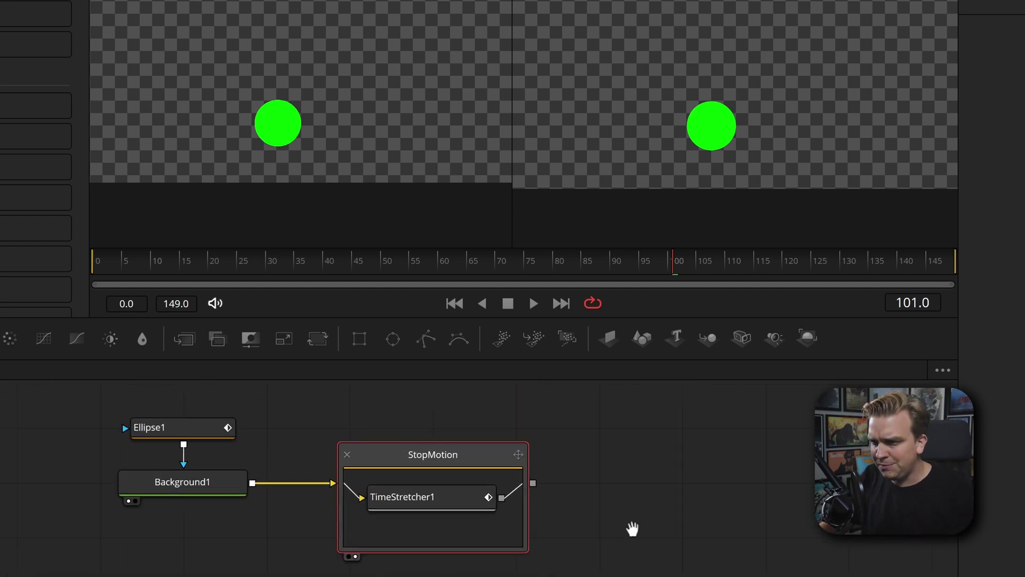
mouse_move(404, 474)
mouse_down()
mouse_move(487, 421)
mouse_move(404, 475)
mouse_up()
key(shift+space)
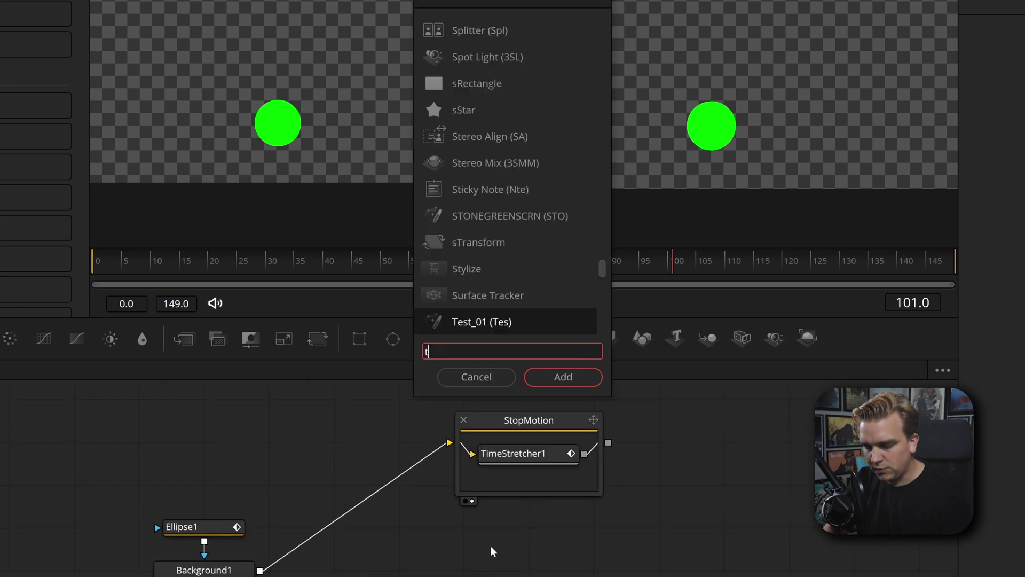
text(time)
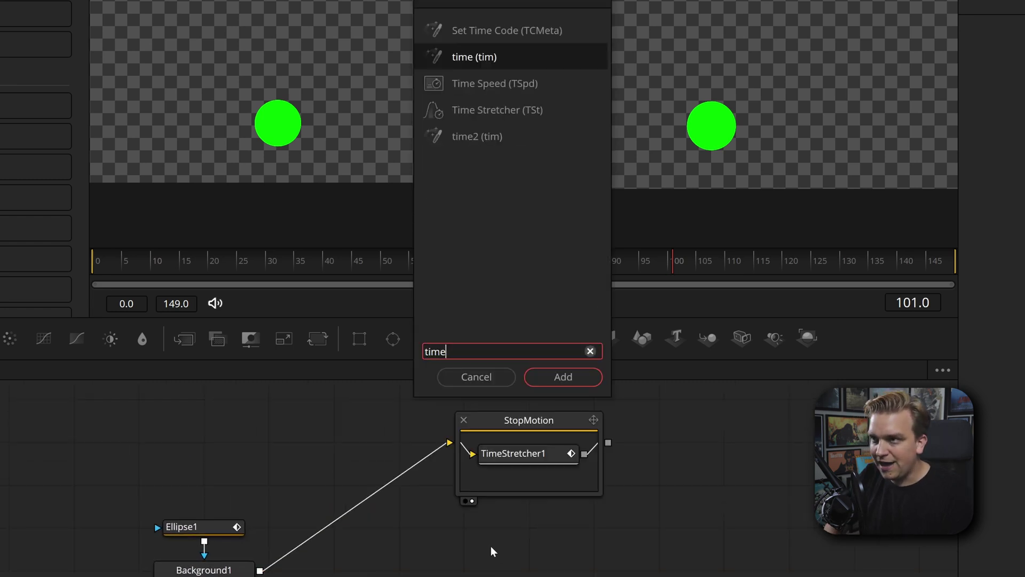
key(Down)
key(Down)
key(Return)
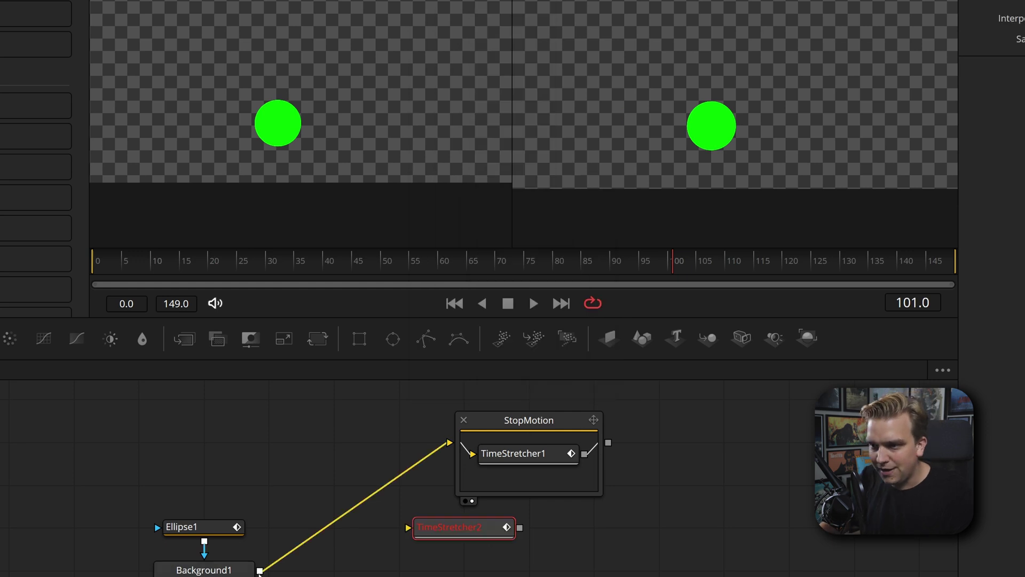
drag(444, 536, 449, 576)
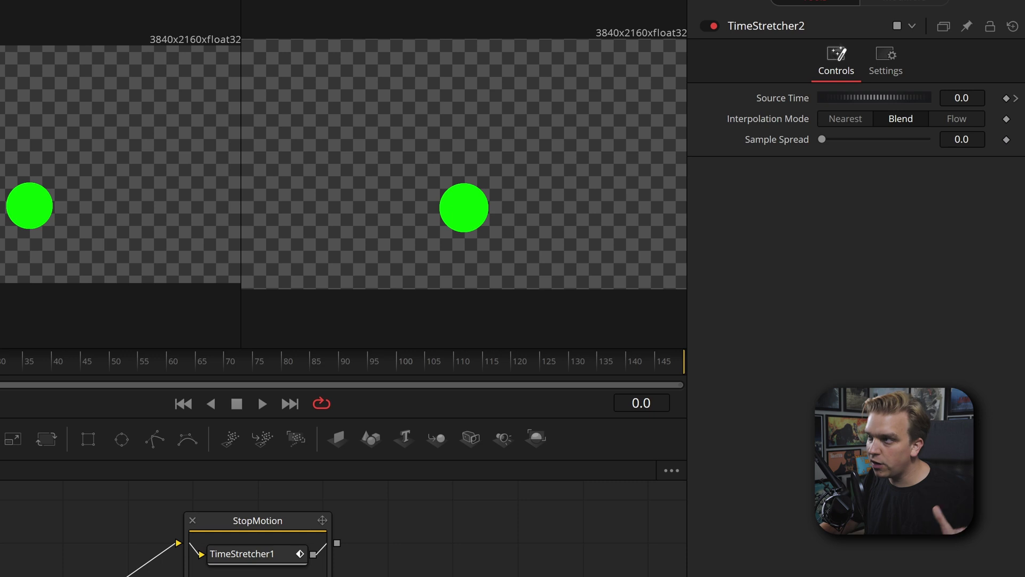
- Remove the animation from TimeStretcher2's Source Time and give it an expression instead
right_click(770, 100)
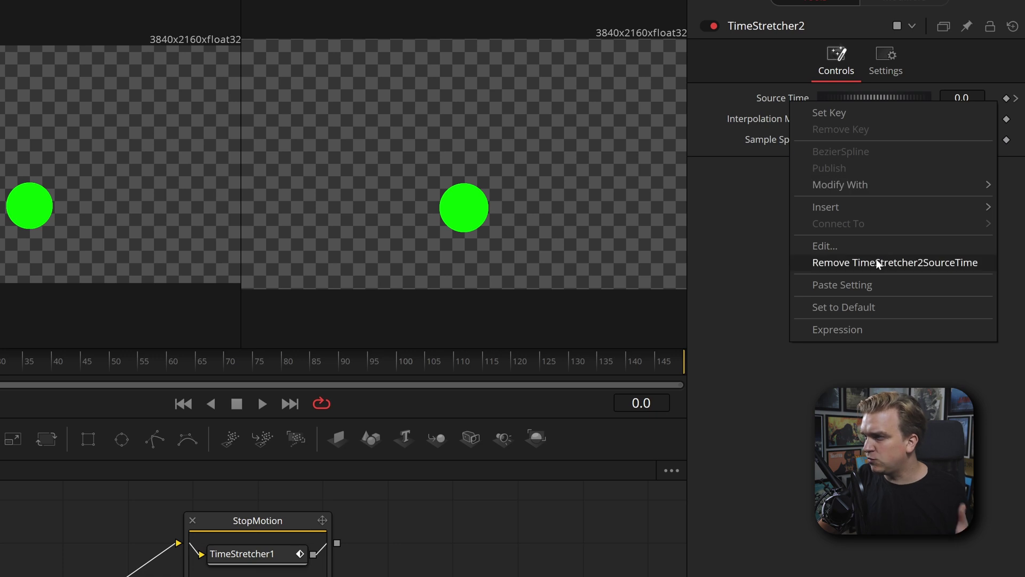
click(879, 263)
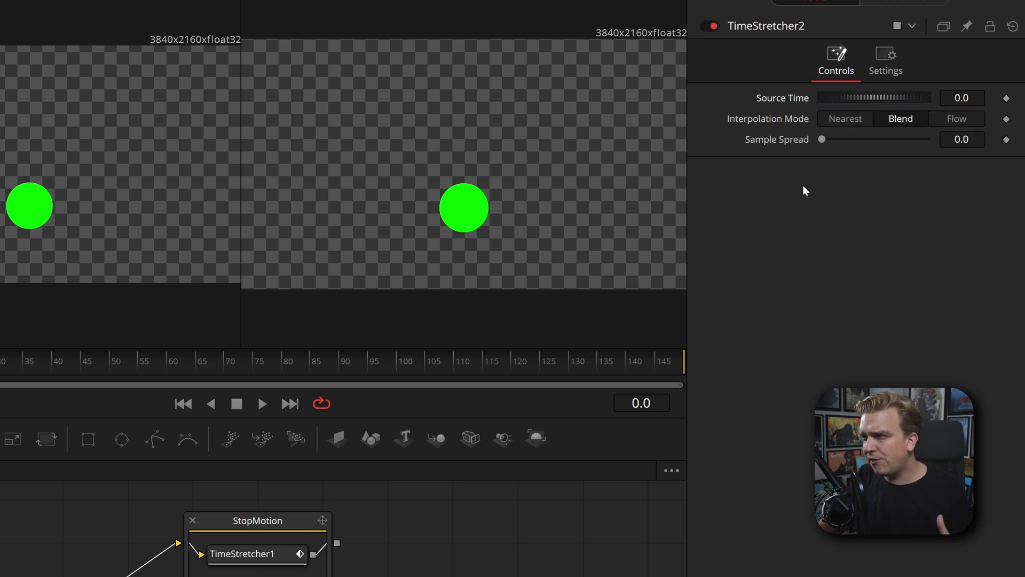
right_click(776, 100)
click(837, 290)
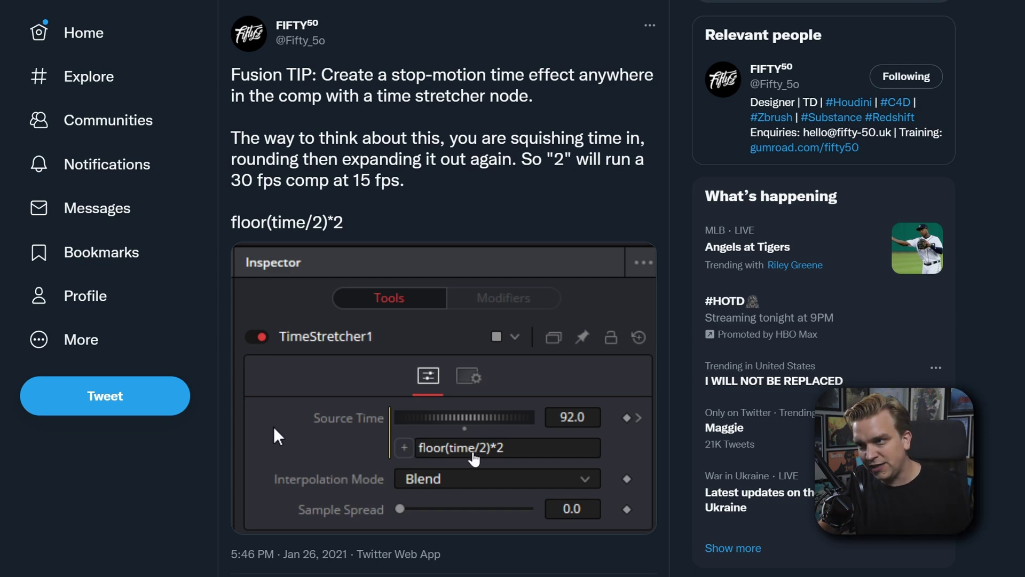
- Bring Fusion back beside the stop-motion tip tweet
key(F11)
scroll(171, 138, down, 5)
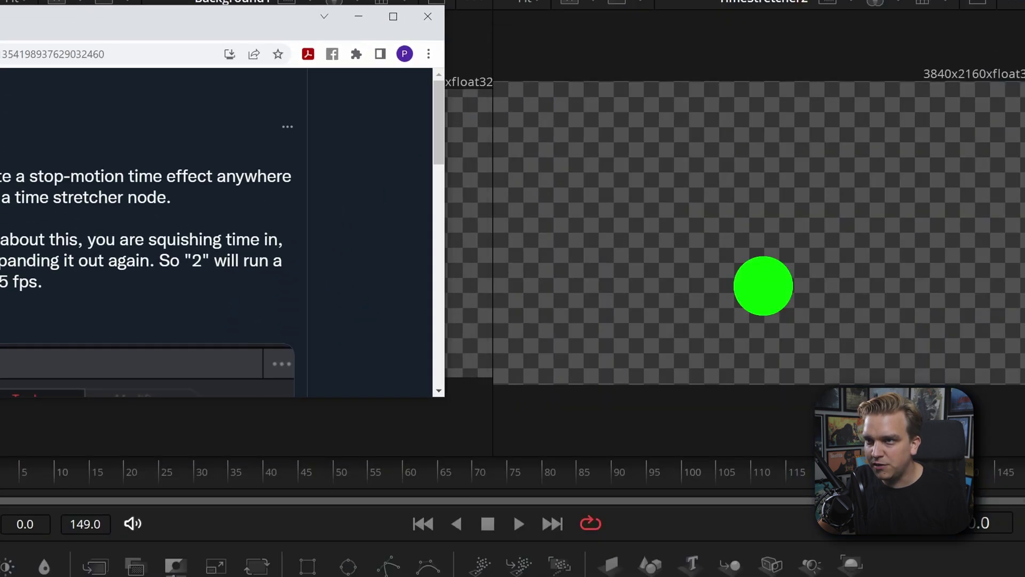
scroll(178, 248, down, 3)
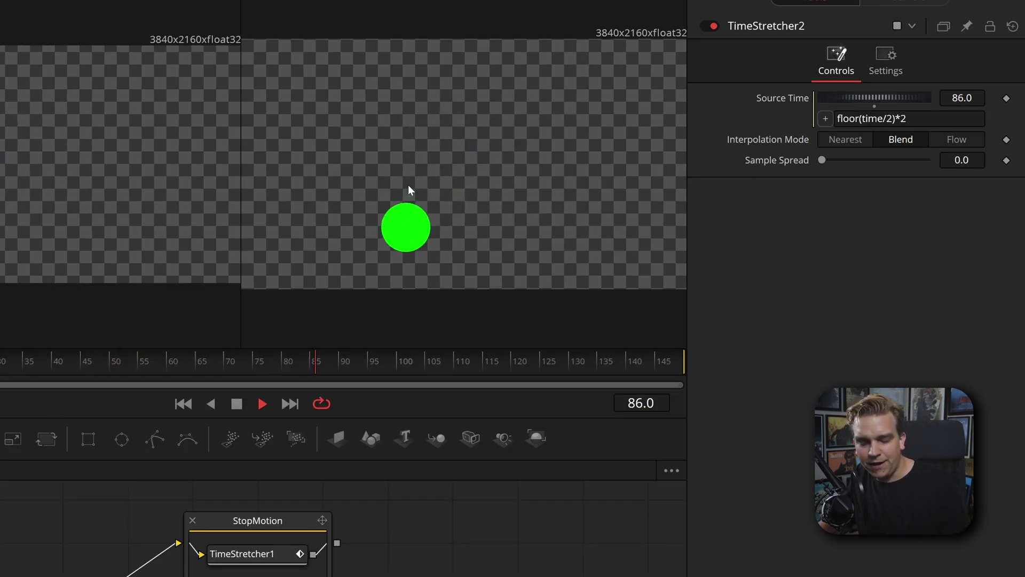
- Compare StopMotion and TimeStretcher2 during playback, then move TimeStretcher2 further right
key(space)
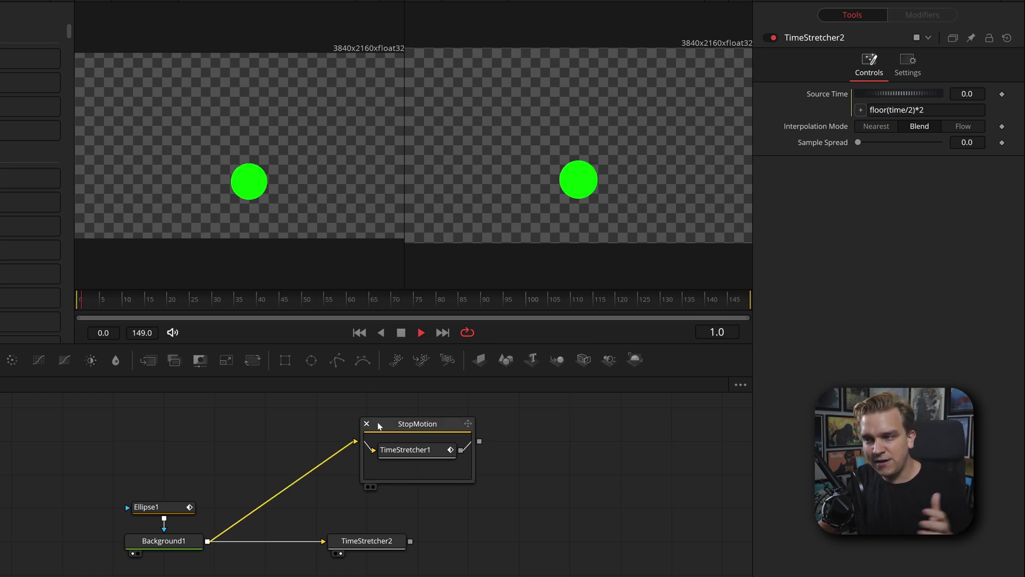
click(415, 426)
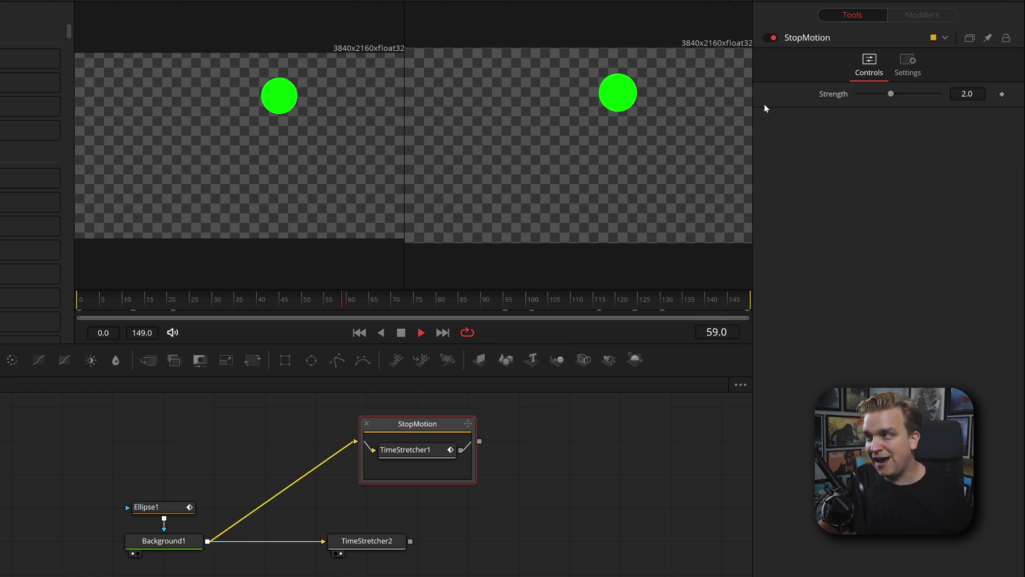
click(399, 539)
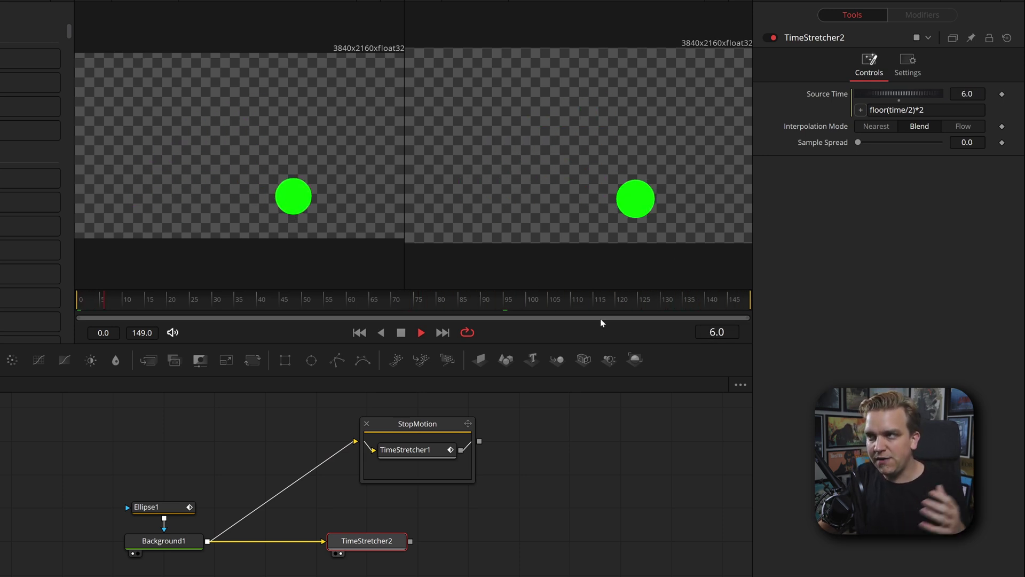
click(550, 546)
key(space)
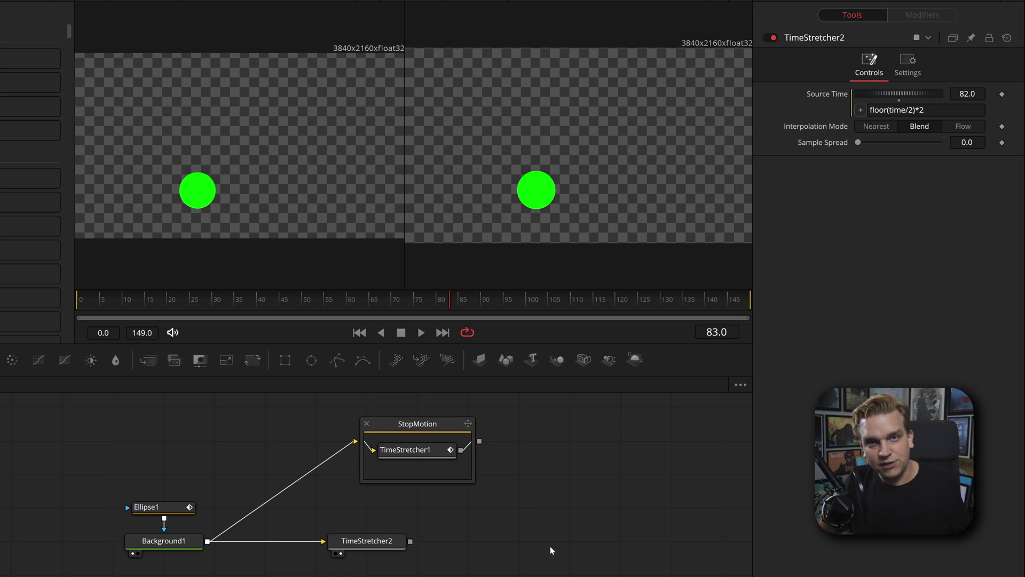
drag(507, 542, 489, 493)
drag(320, 501, 379, 501)
- Make TimeStretcher2 a macro named YAY STOP MOTION, save it as YAY STOP MOTION.setting, and close the editor
right_click(379, 502)
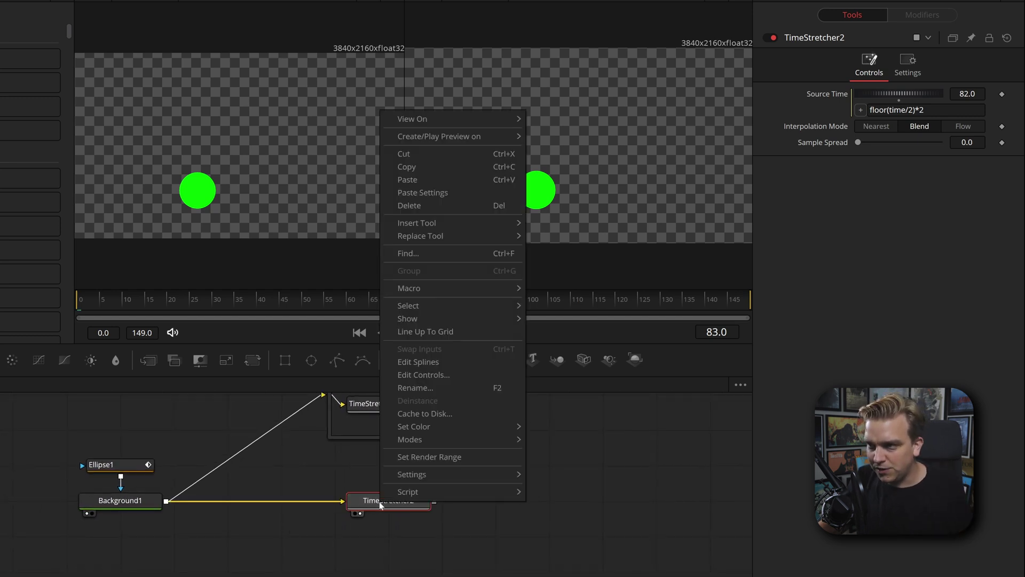
mouse_move(418, 293)
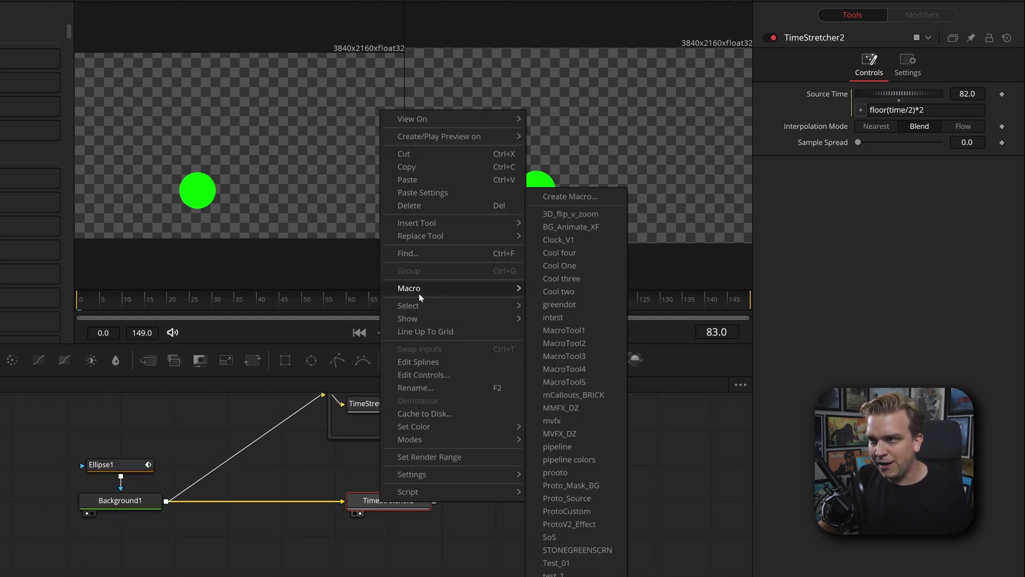
click(556, 197)
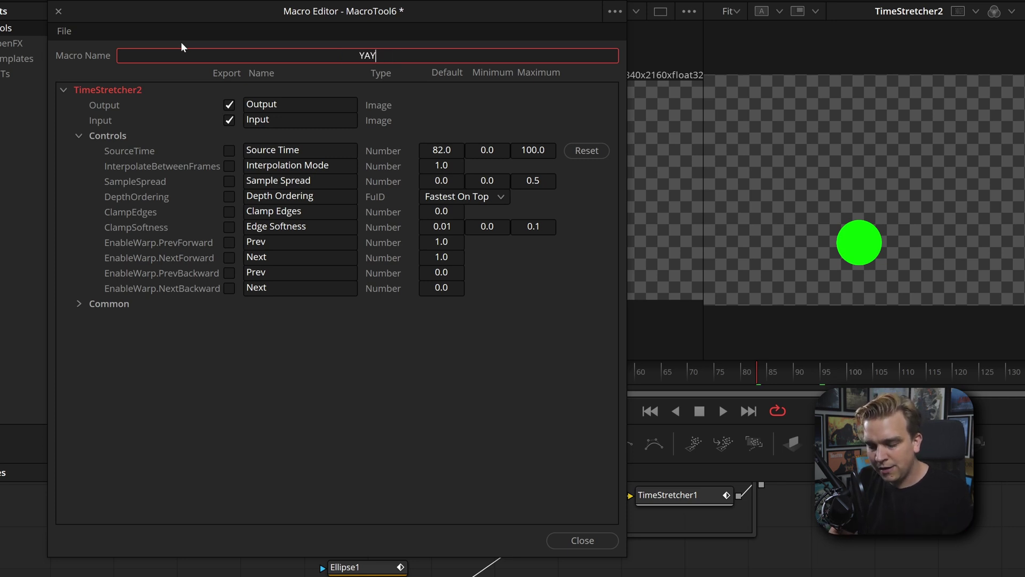
text(MOTION)
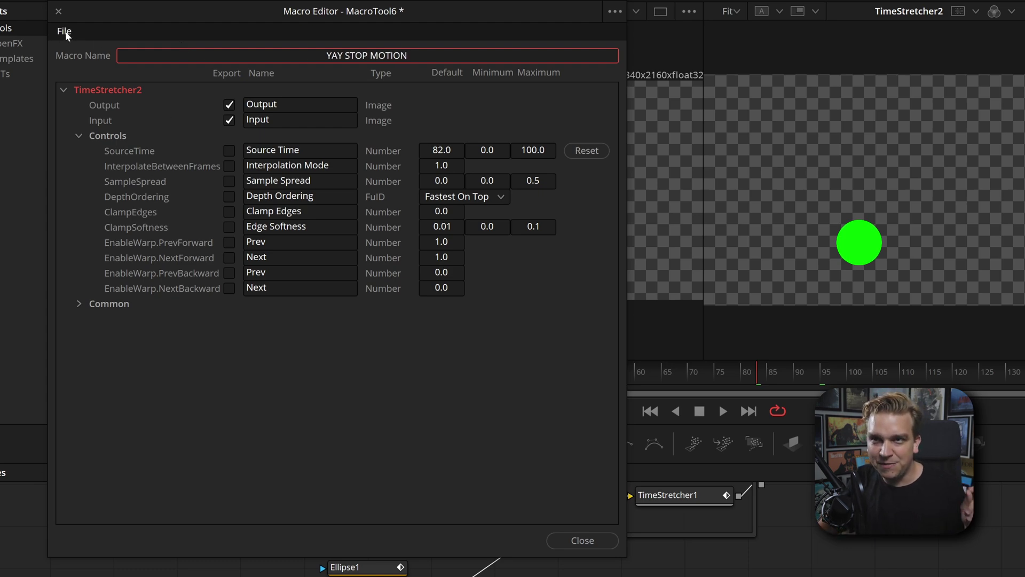
click(133, 110)
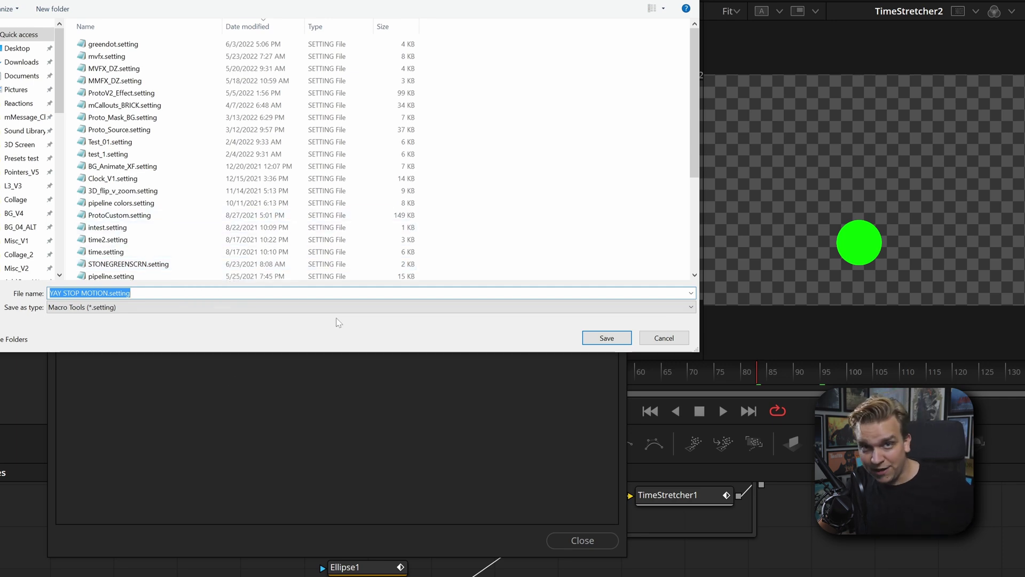
click(606, 338)
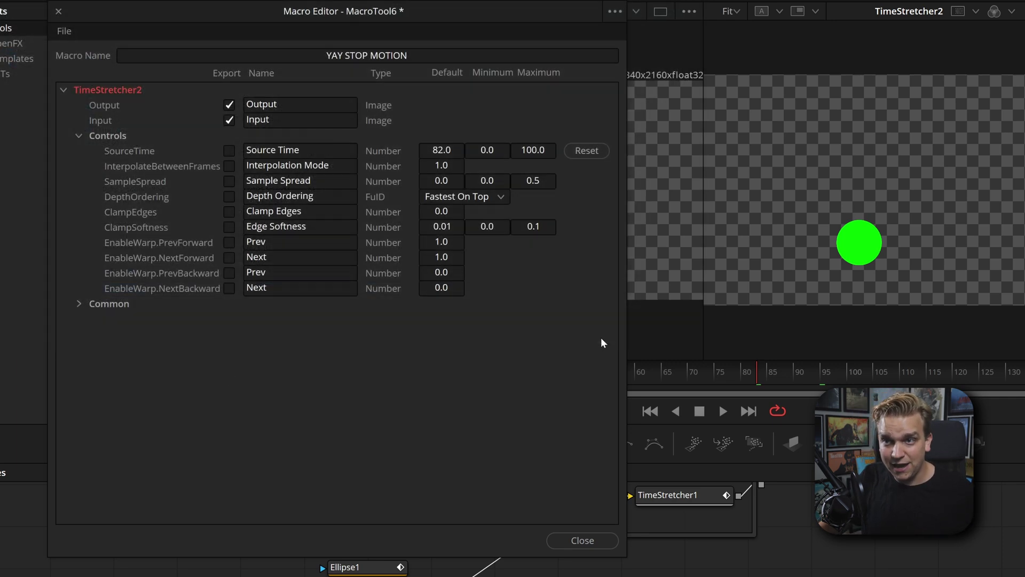
click(597, 545)
scroll(568, 522, down, 3)
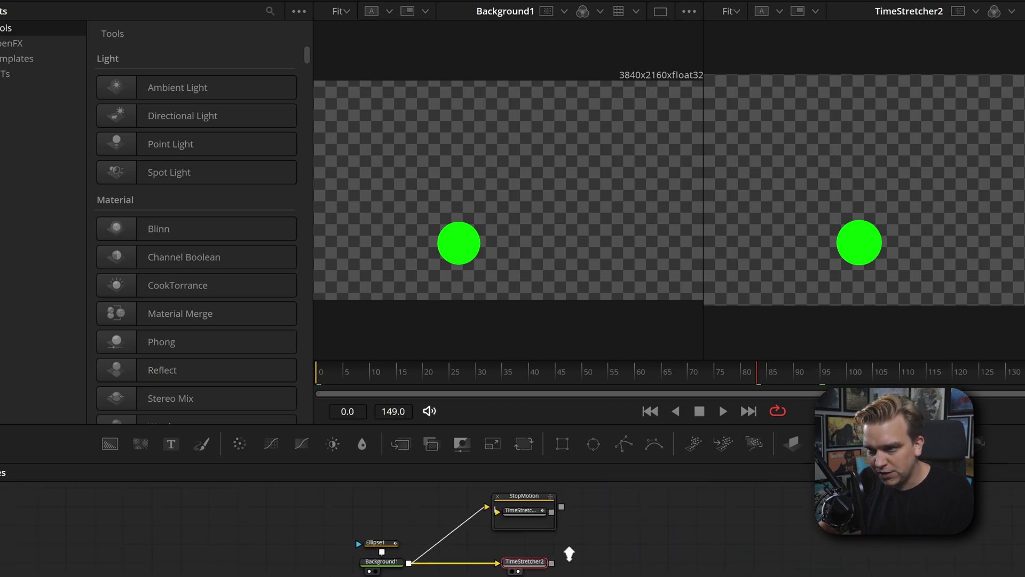
- Add the YAY STOP MOTION macro from the tool search and expand it to reveal TimeStretcher2_1
scroll(569, 553, up, 1)
click(783, 555)
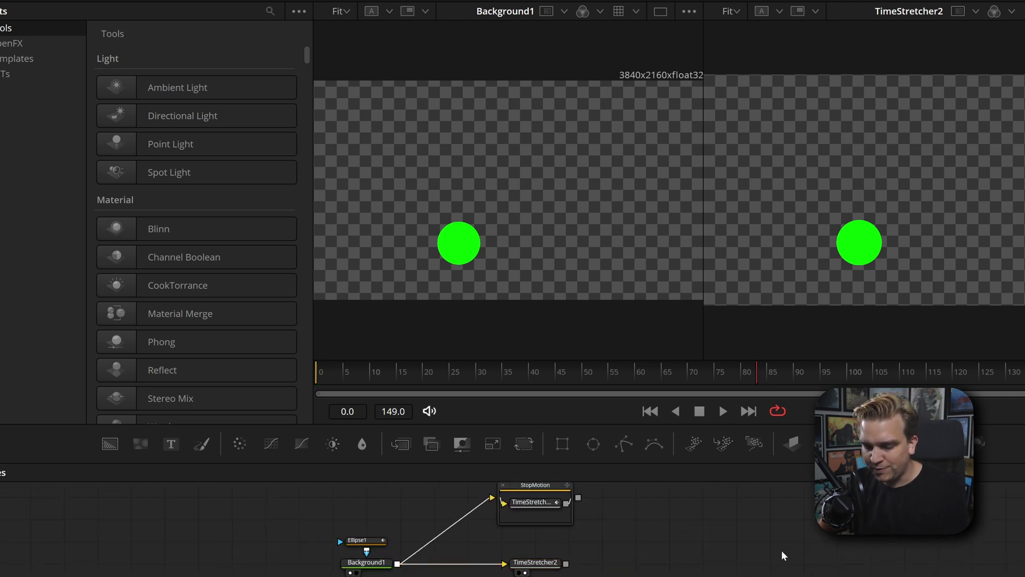
key(shift+space)
text(time)
text(yay)
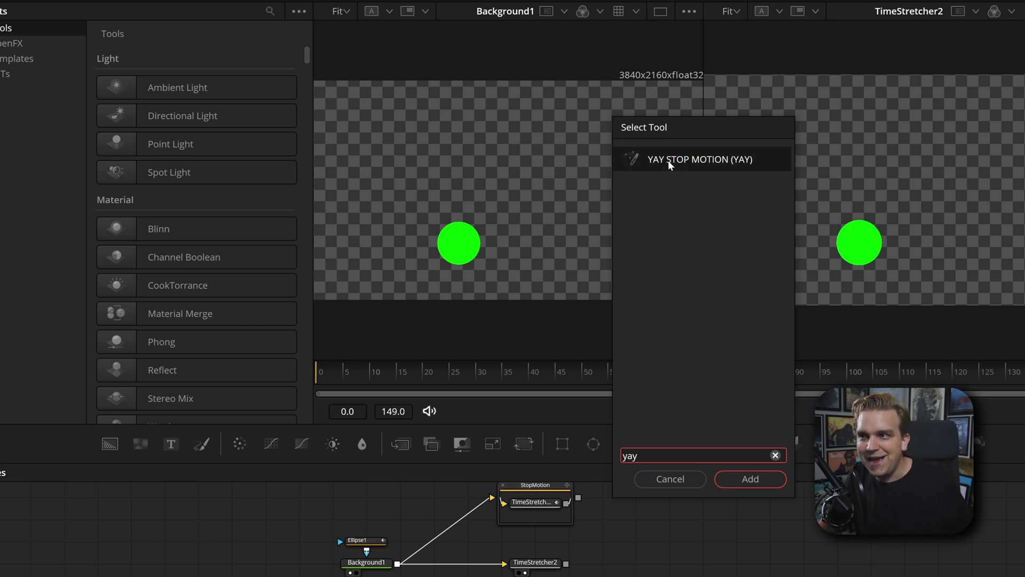
key(Return)
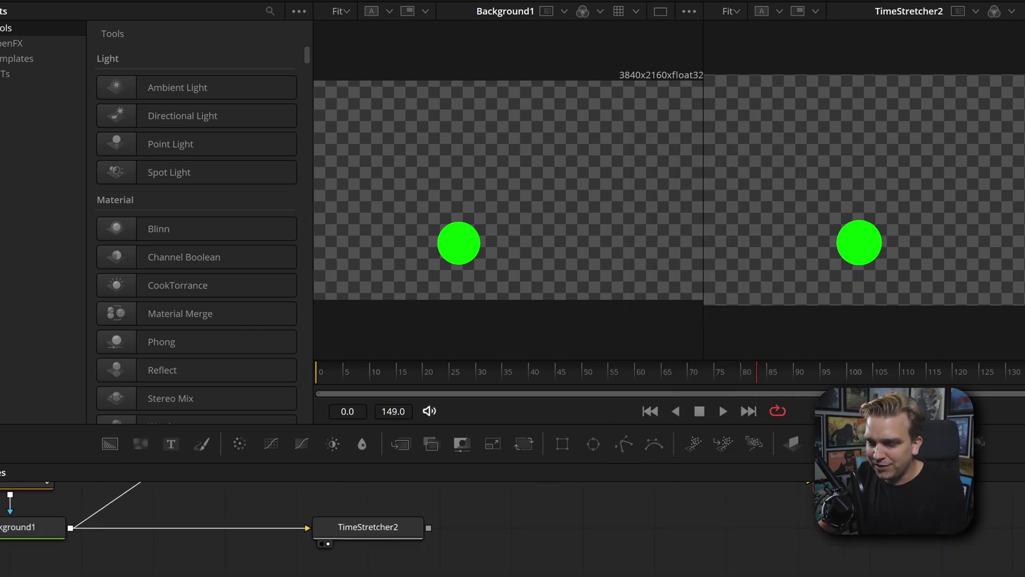
double_click(805, 550)
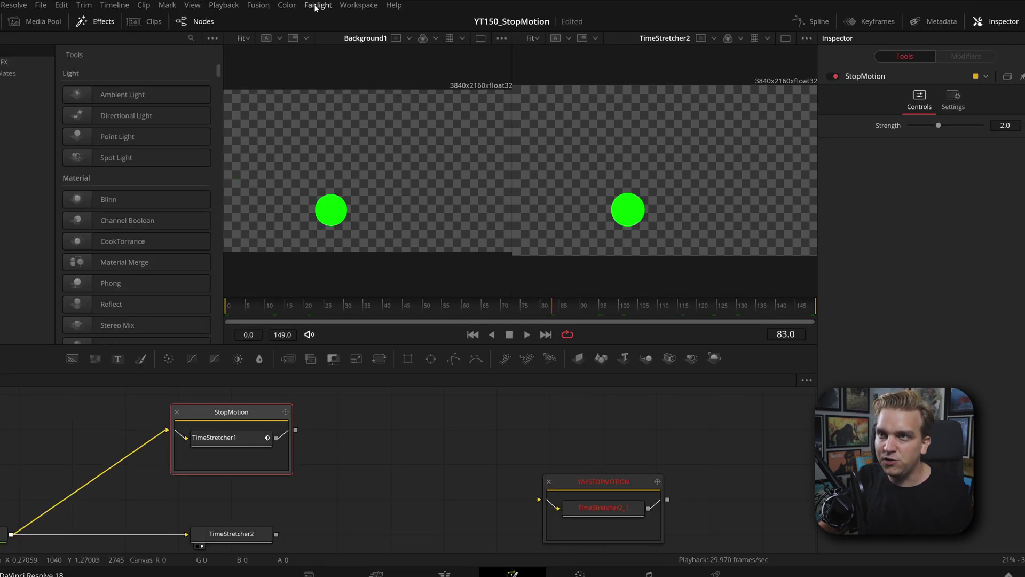
- Copy StopMotion.setting into the Fusion Macros folder through the Macro Editor's Open dialog
click(262, 6)
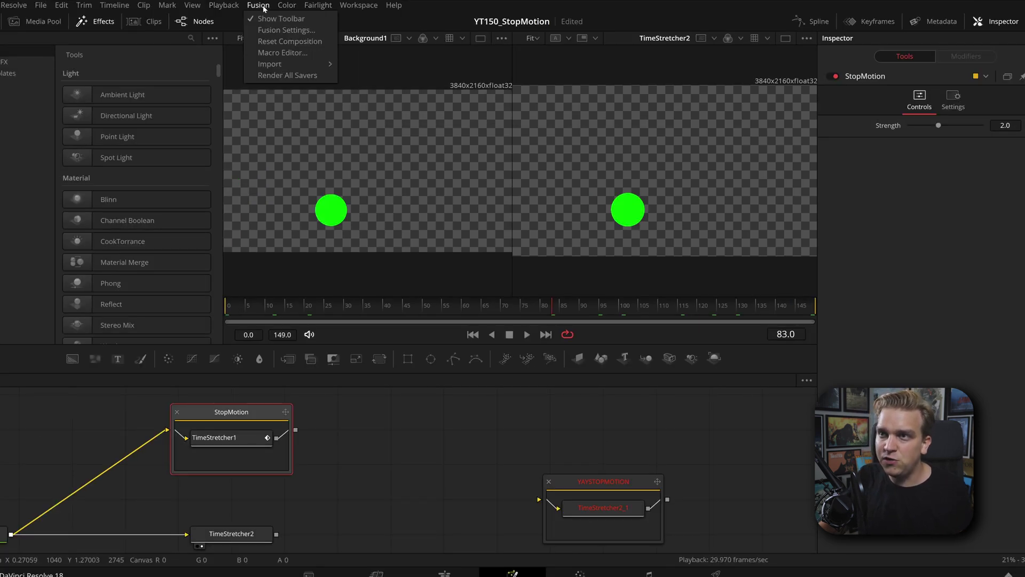
click(273, 53)
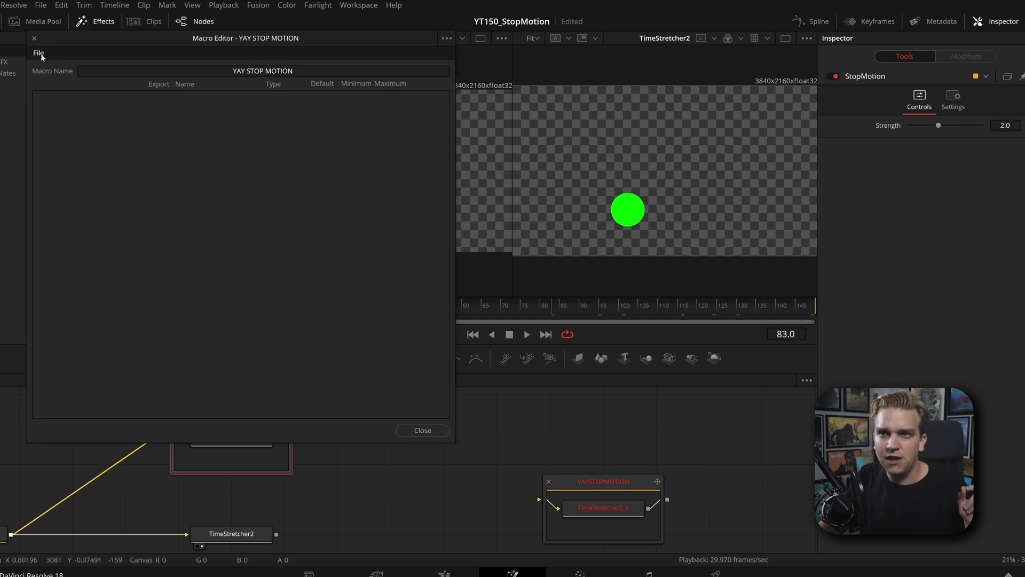
click(55, 77)
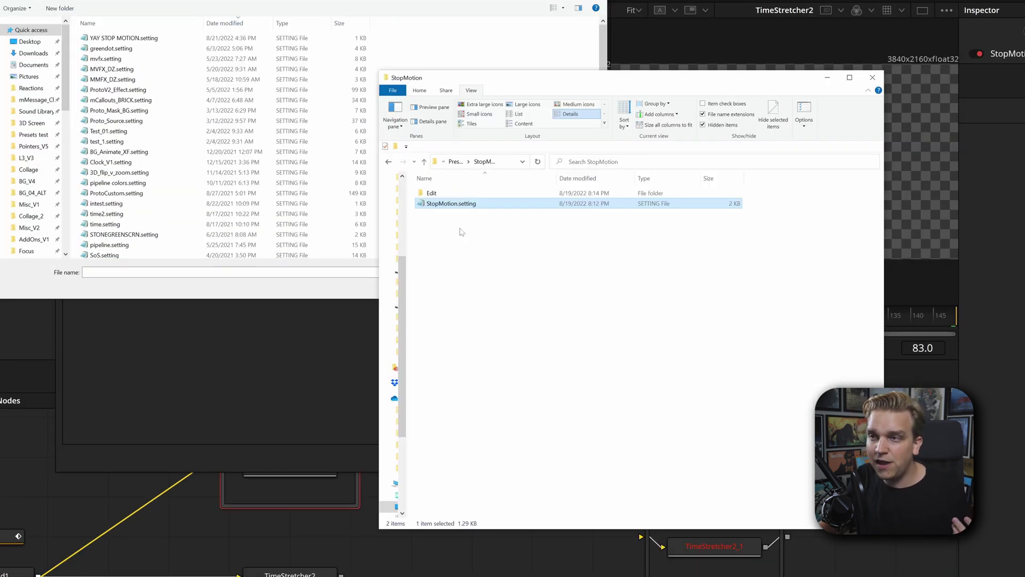
click(435, 215)
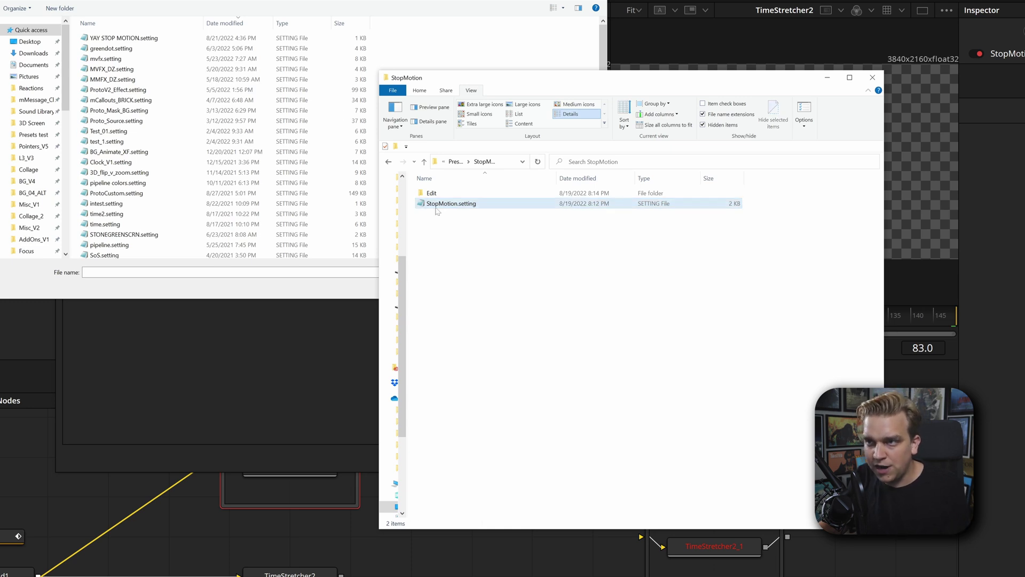
drag(435, 208, 211, 160)
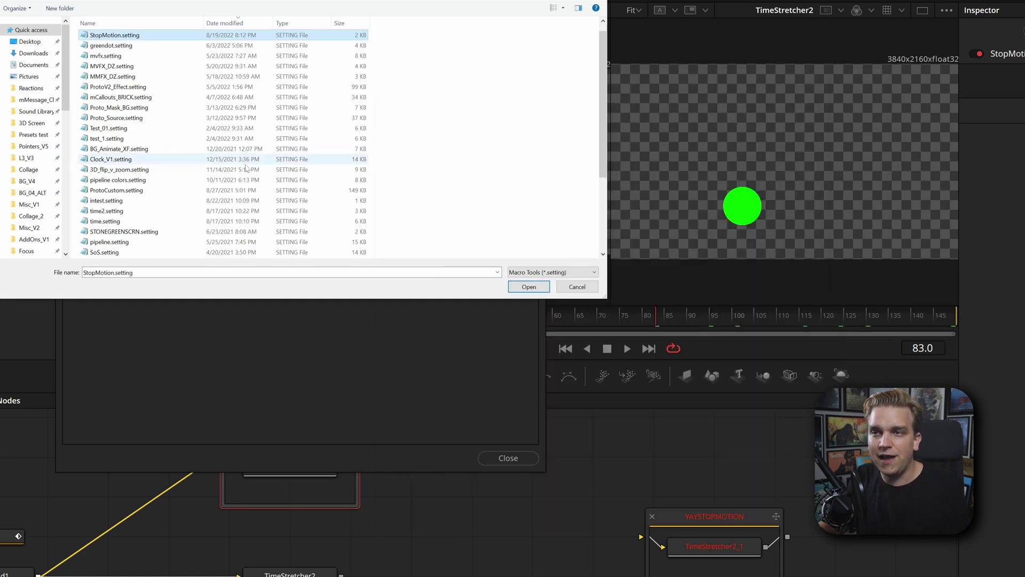
click(575, 283)
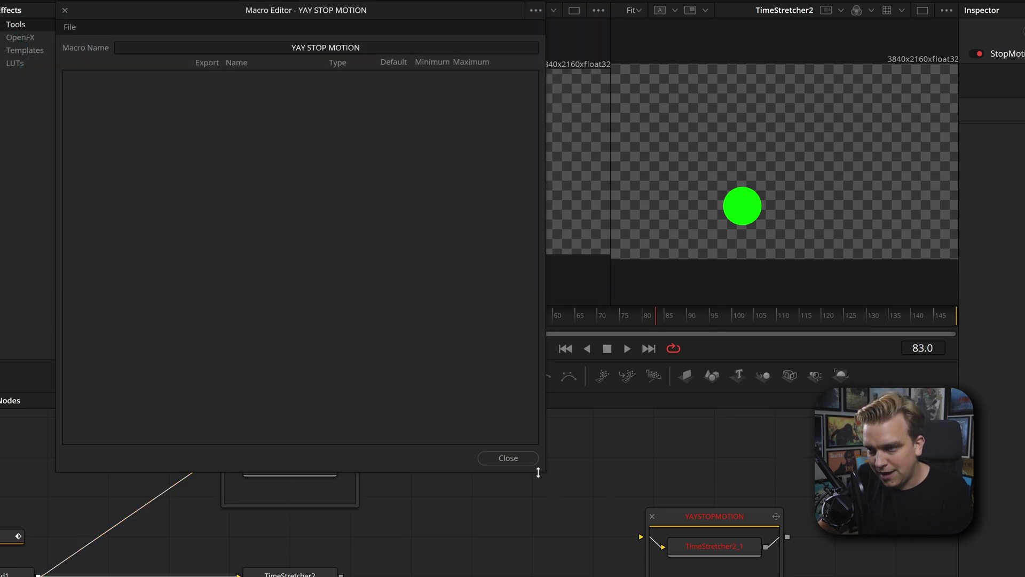
key(Escape)
key(shift+space)
- Add the StopMotion macro, wire Background1 into StopMotion_1, raise Strength to about 4.5, and test playback
text(stop)
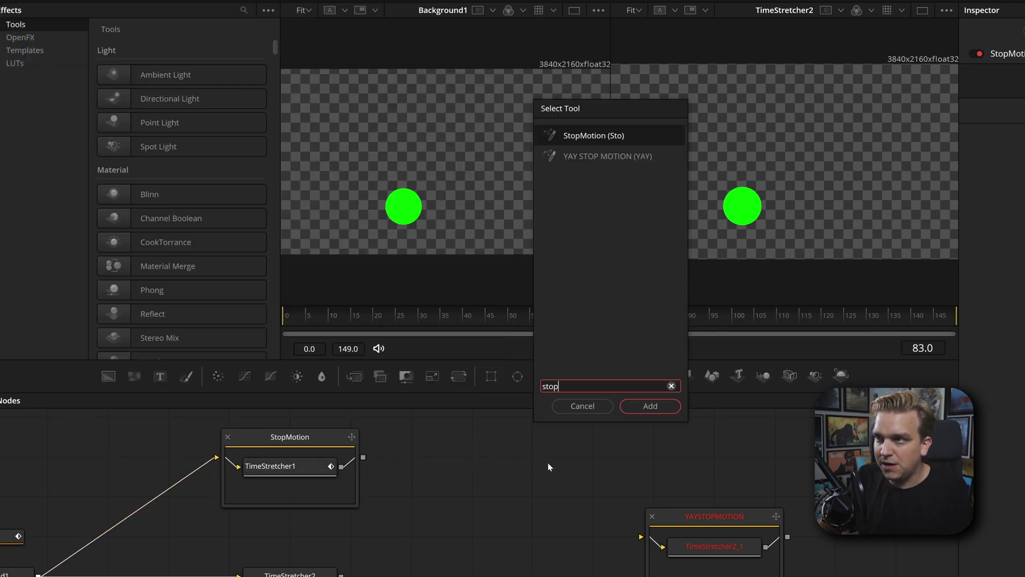
click(652, 407)
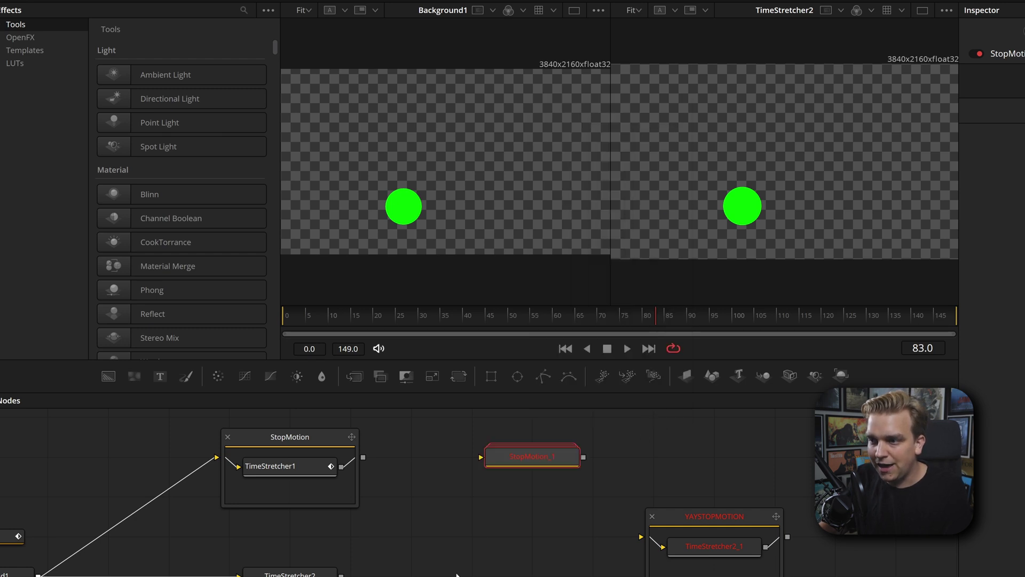
drag(2, 515, 302, 441)
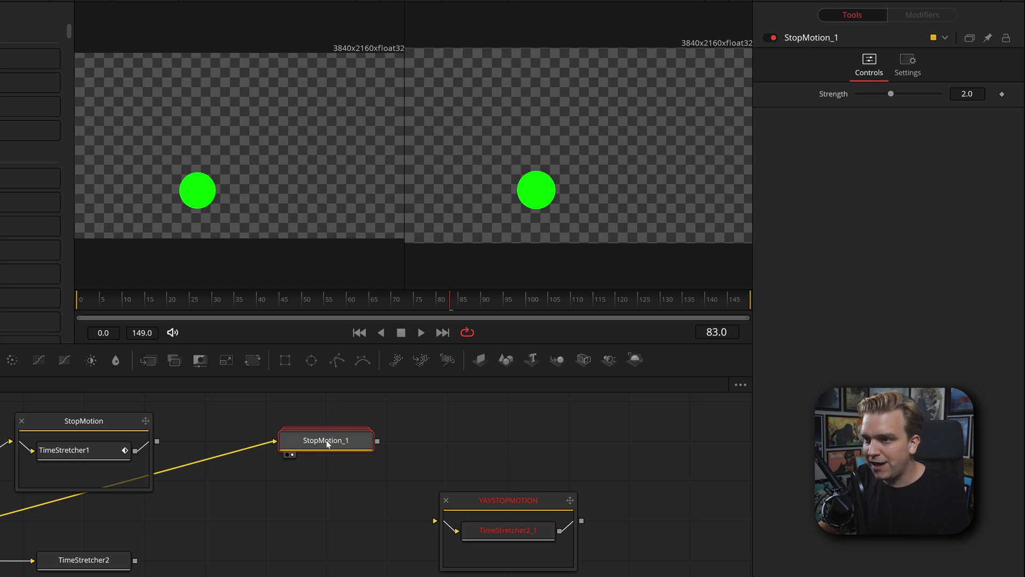
drag(314, 535, 400, 520)
key(space)
drag(891, 94, 933, 101)
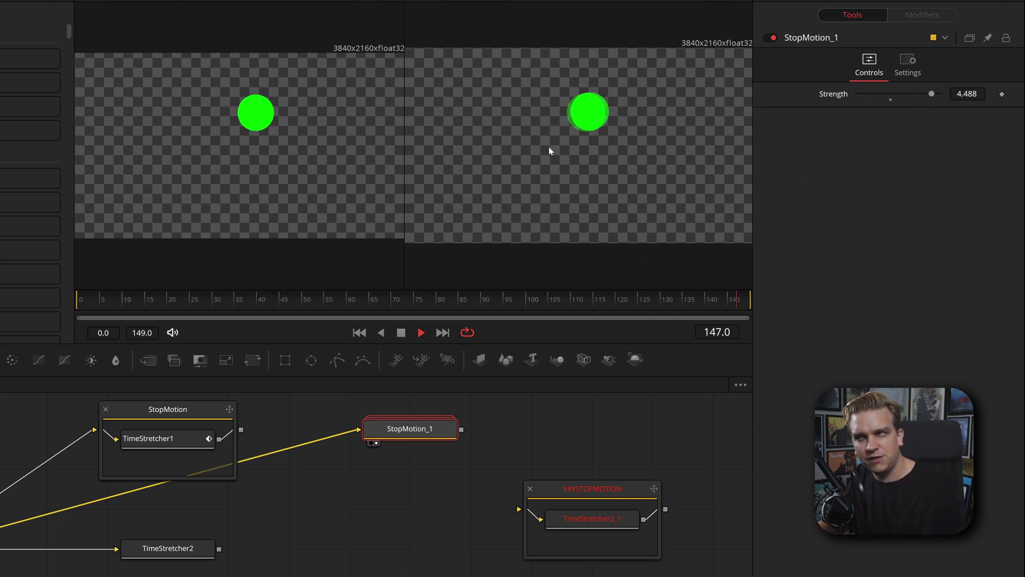
key(space)
key(space)
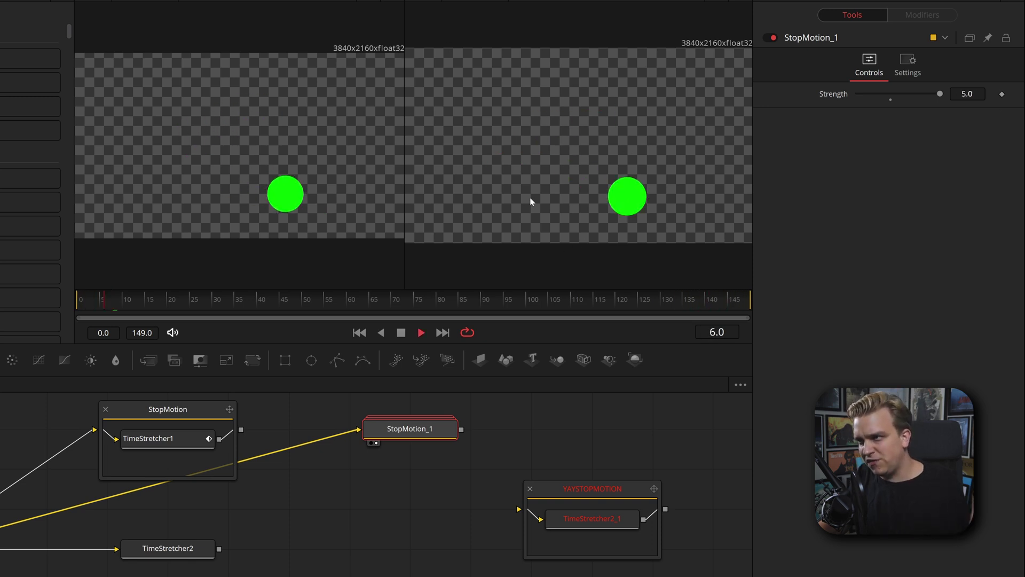